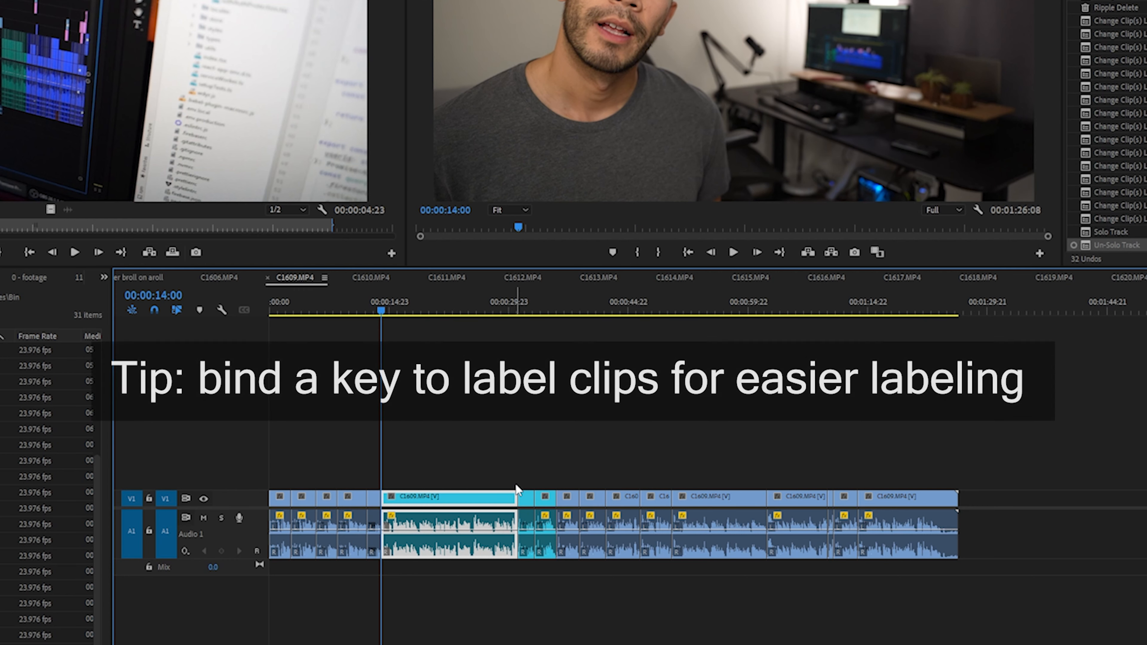
Step: Change the label color of the selected C1609.MP4 clip segment to yellow
key("1")
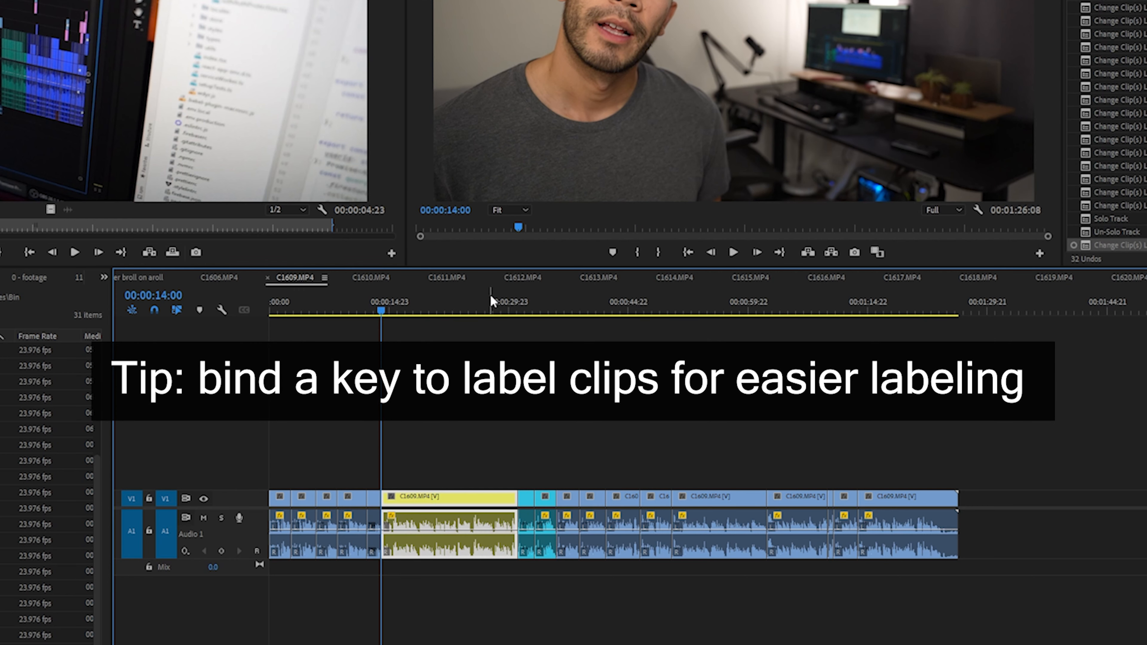
Step: Play the C1609.MP4 sequence and skip forward through its following edit points to review each cut segment
left_click_drag(492, 298, 494, 296)
key("space")
key("Down")
key("Down")
key("Down")
key("Down")
key("Down")
key("Down")
key("Down")
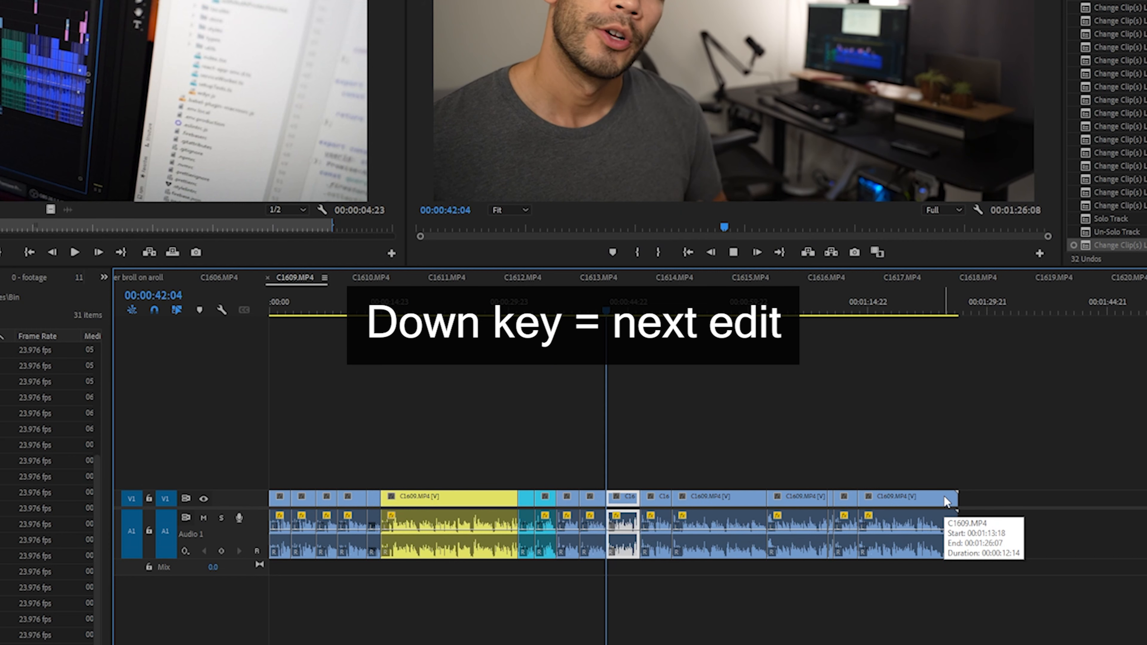
key("Down")
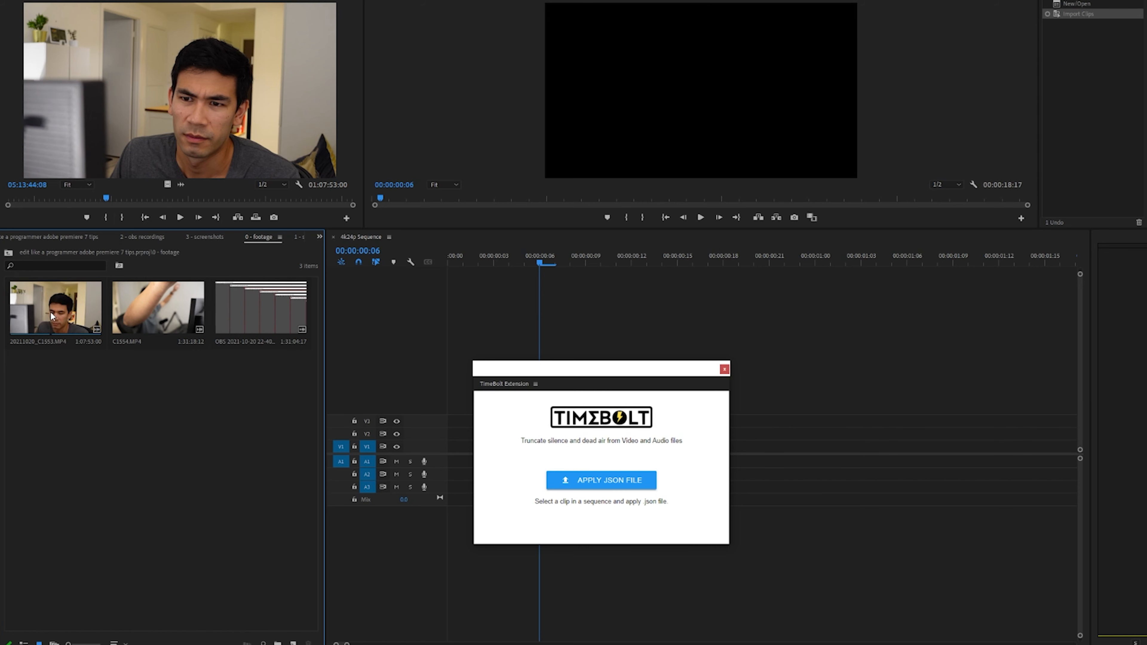
Step: Review the three recordings in the footage bin, and skip ahead in C1554.MP4 in the media player to inspect it
left_click_drag(275, 398, 48, 310)
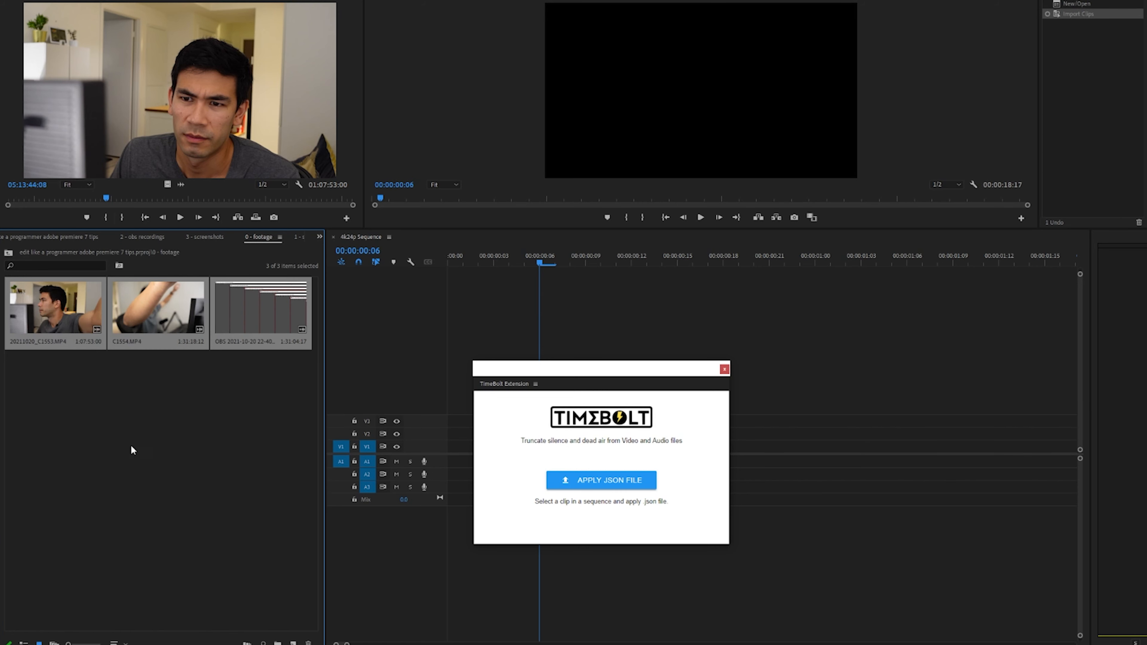
left_click(99, 417)
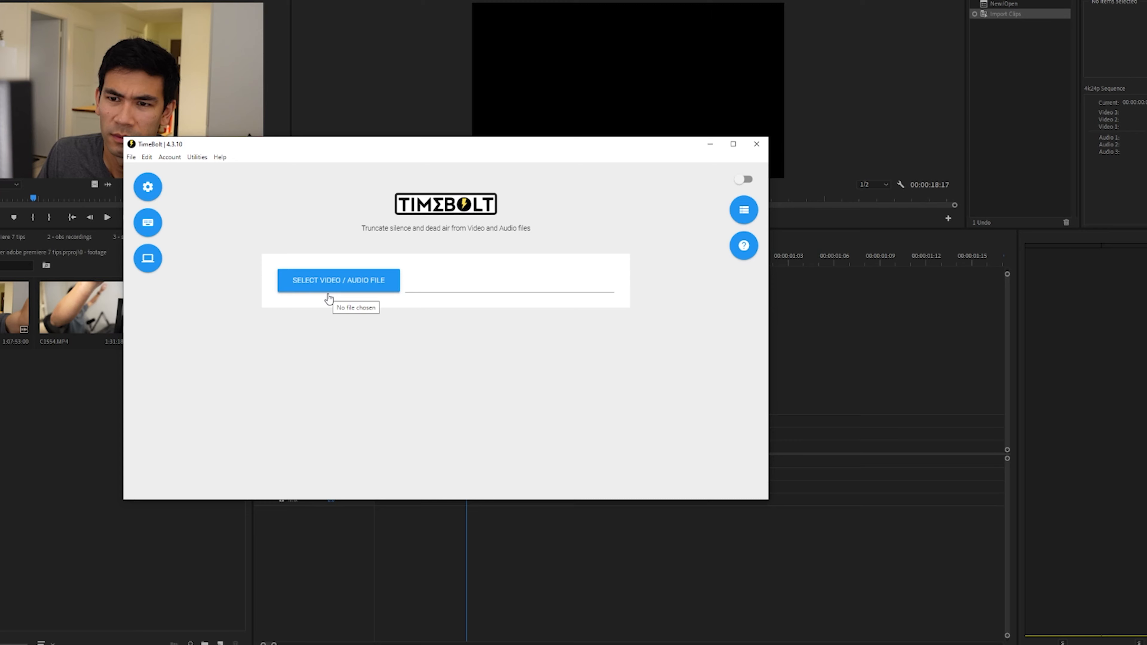
left_click_drag(228, 146, 341, 153)
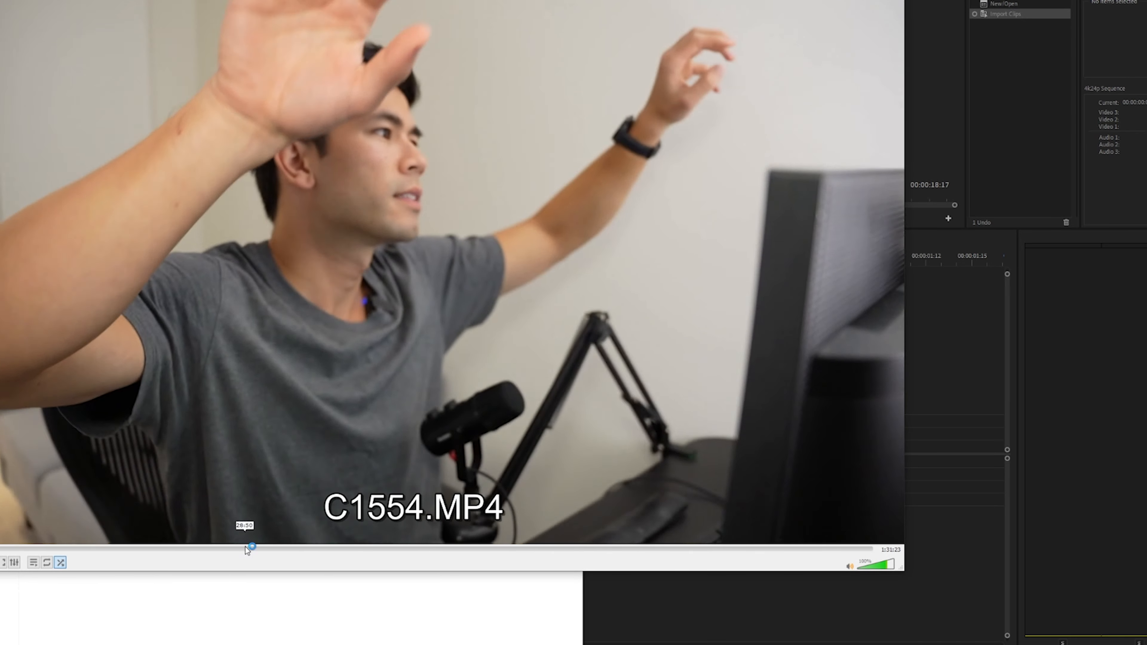
left_click(245, 547)
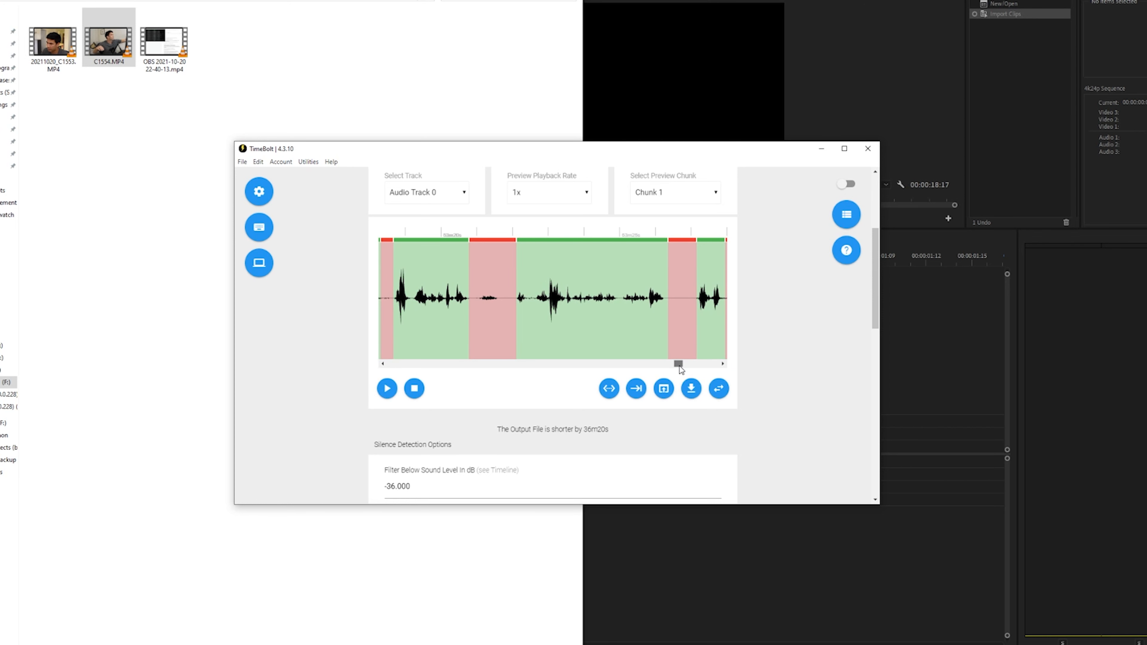
Step: Save TimeBolt's timeline cuts for C1554.MP4 as a JSON file in the footage folder and select the exported file
scroll(821, 368, "up", 1)
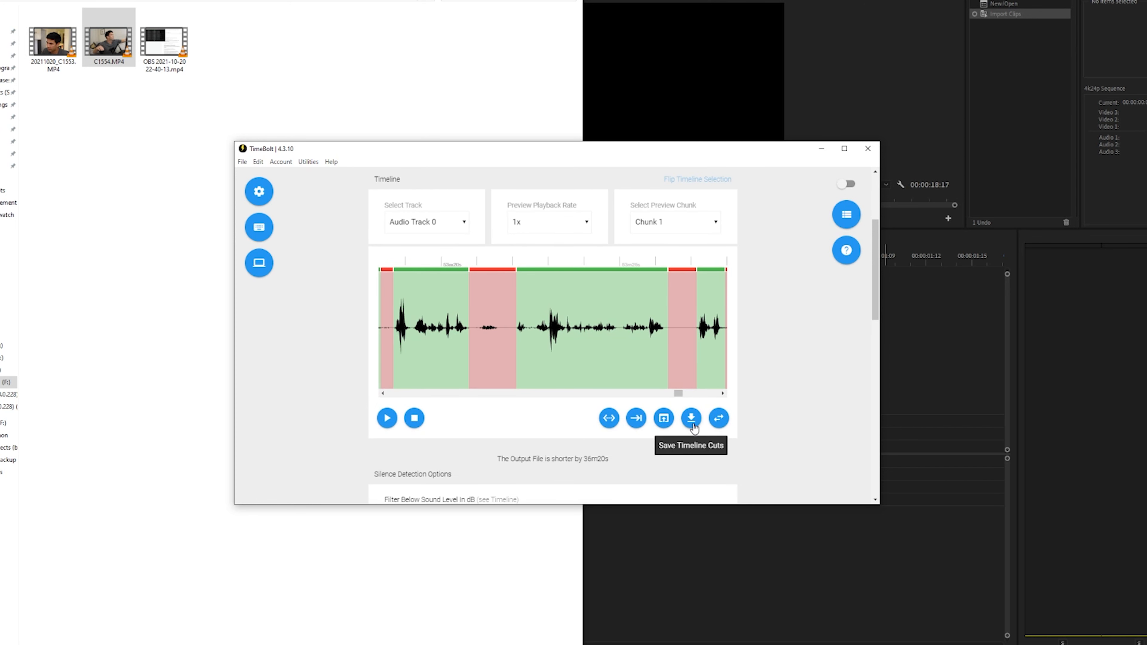
left_click(693, 423)
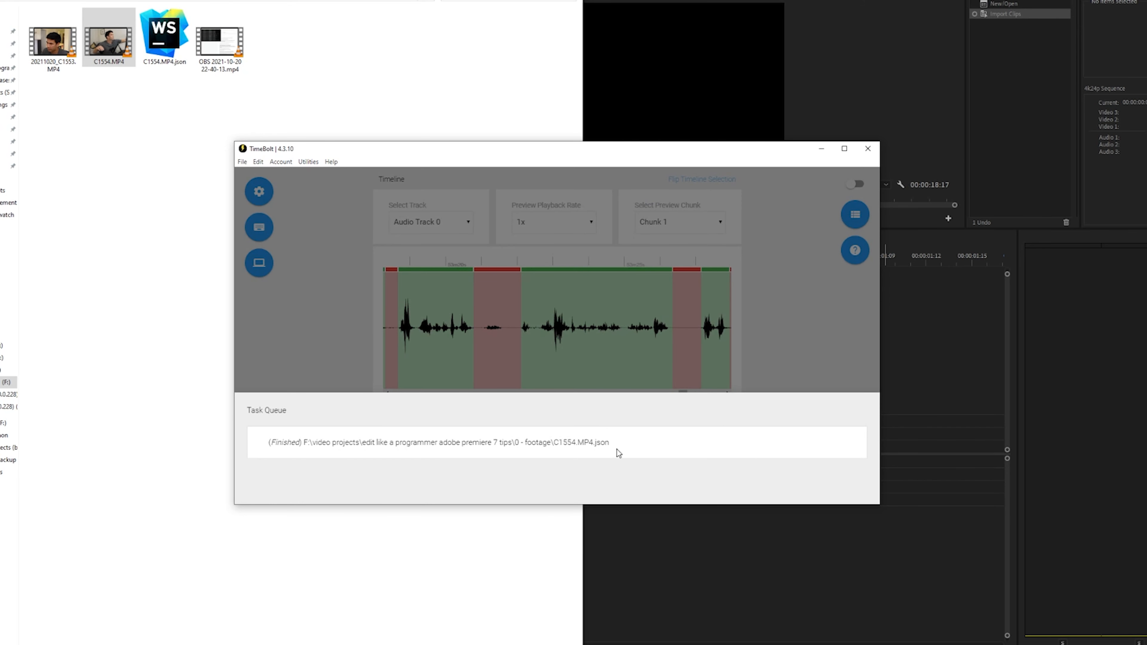
left_click(164, 36)
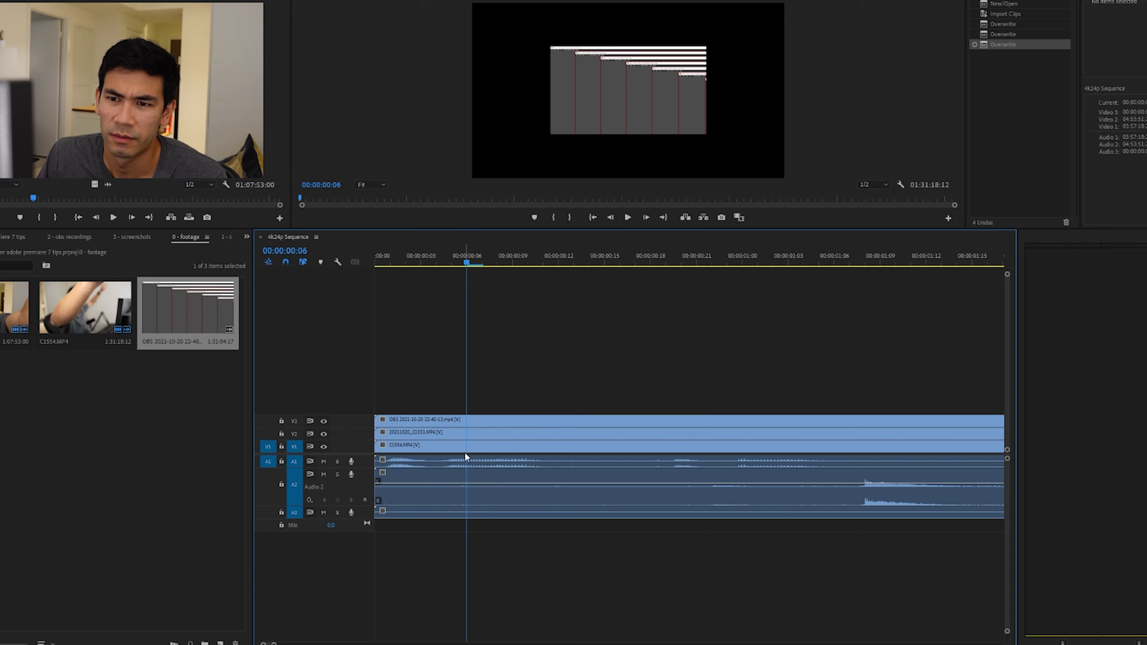
Step: Synchronize all clips in the 4k24p Sequence by audio, using track channel 1
key("ctrl+a")
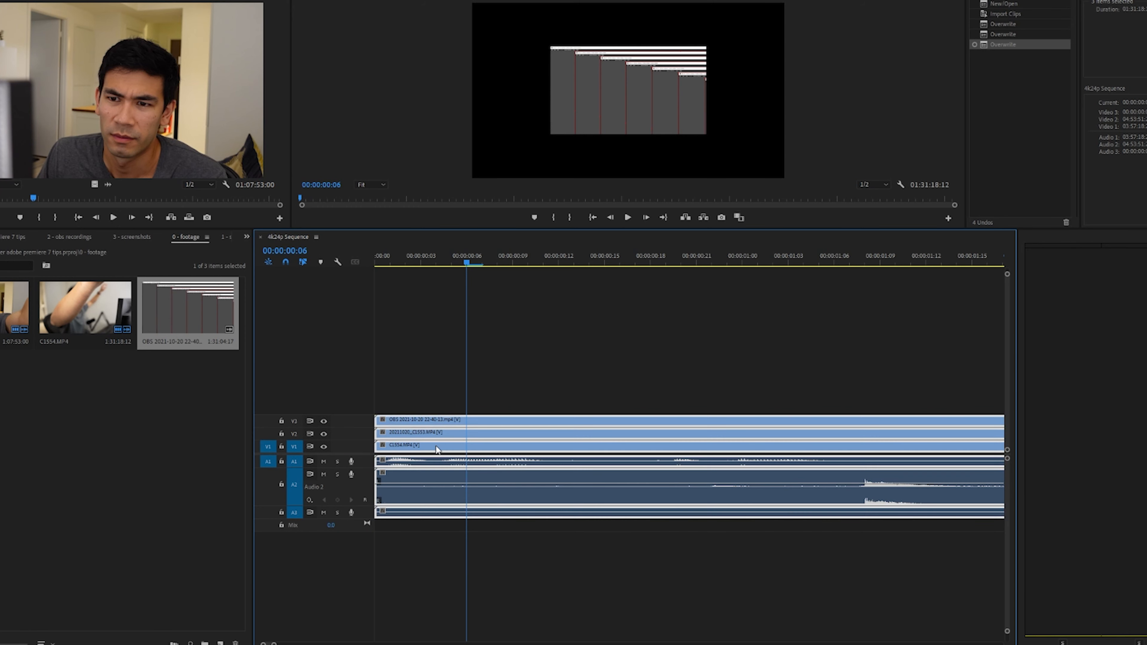
right_click(416, 435)
left_click(460, 369)
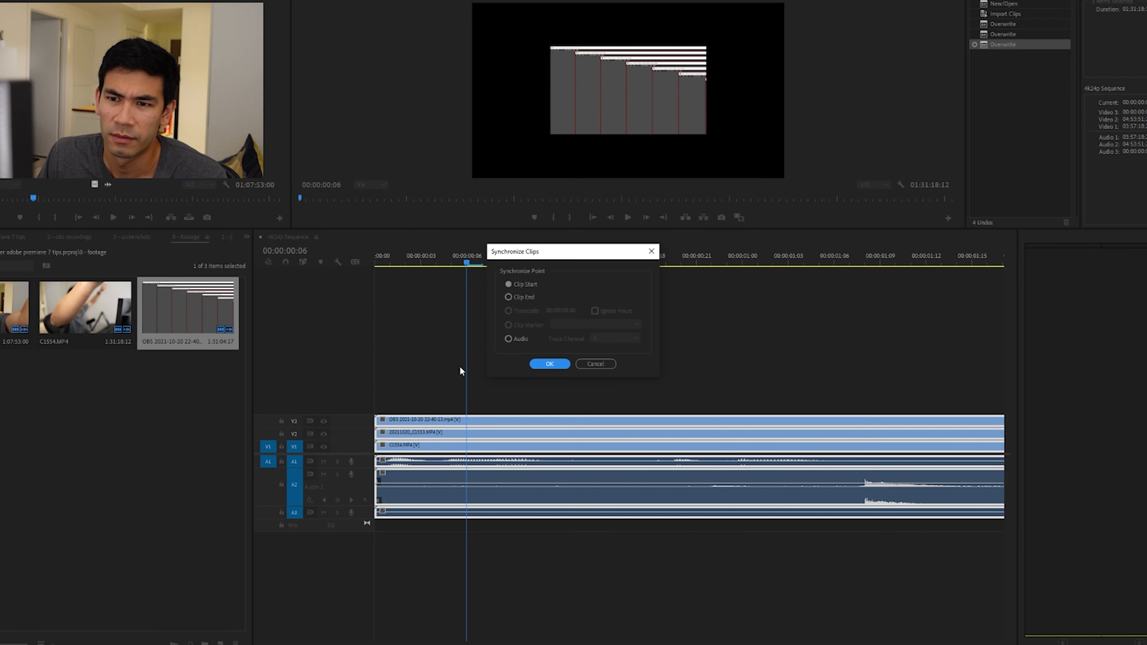
left_click(509, 338)
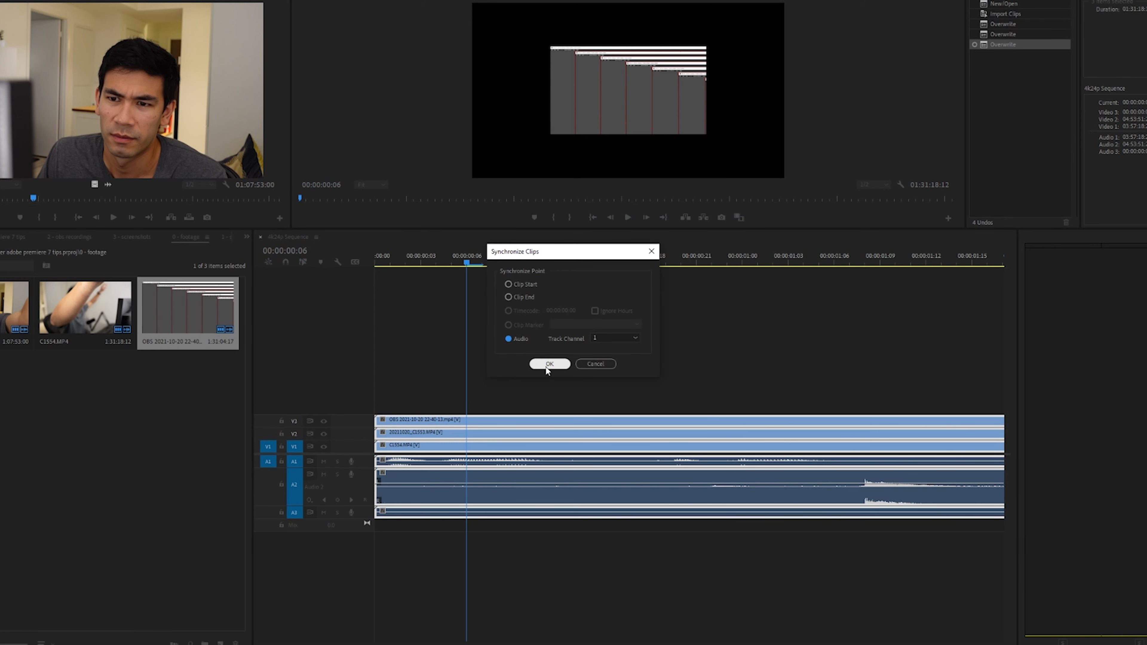
left_click(546, 364)
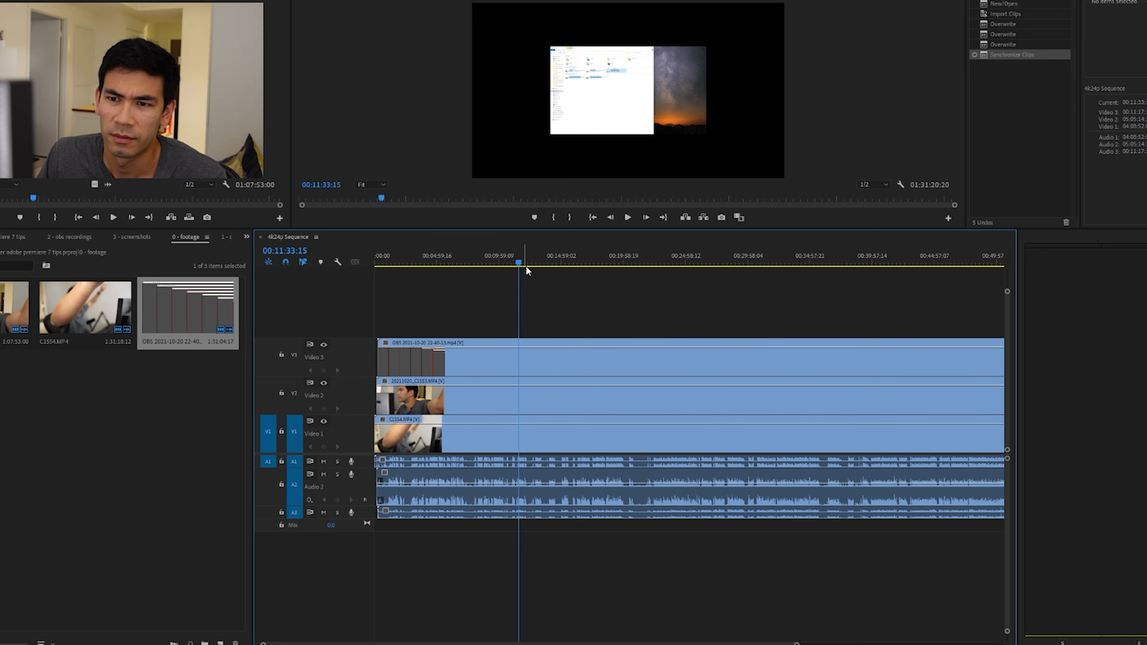
Step: Check the synchronized recordings by toggling the output of the Video 3, Video 2 and Video 1 tracks while scrubbing and playing the sequence
left_click_drag(554, 263, 665, 271)
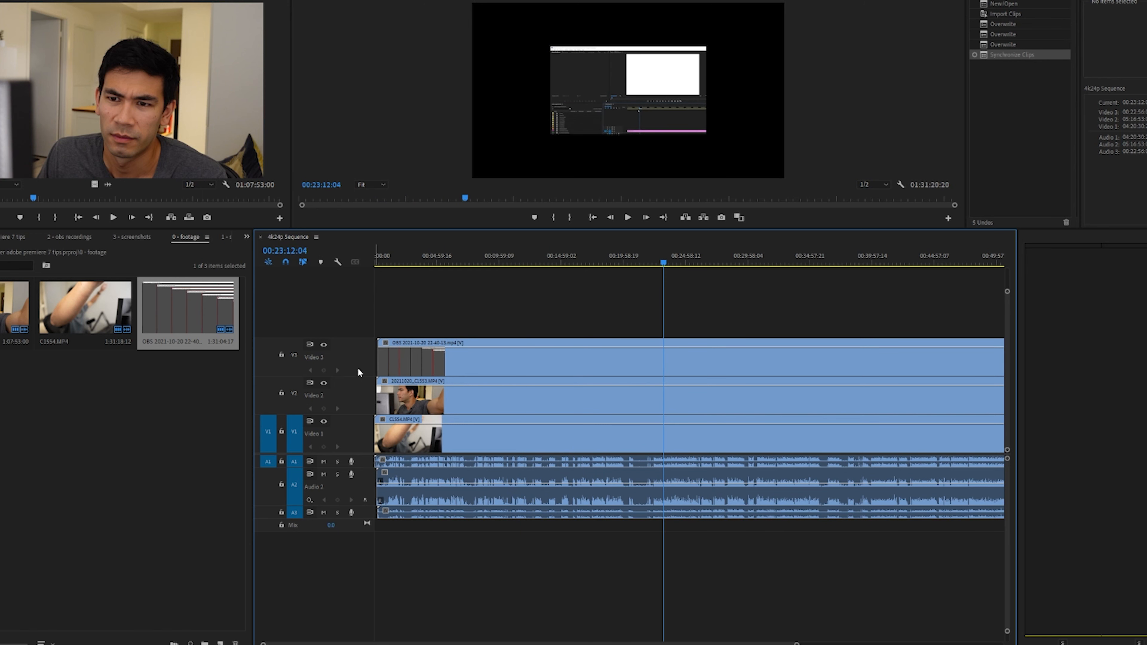
left_click(324, 345)
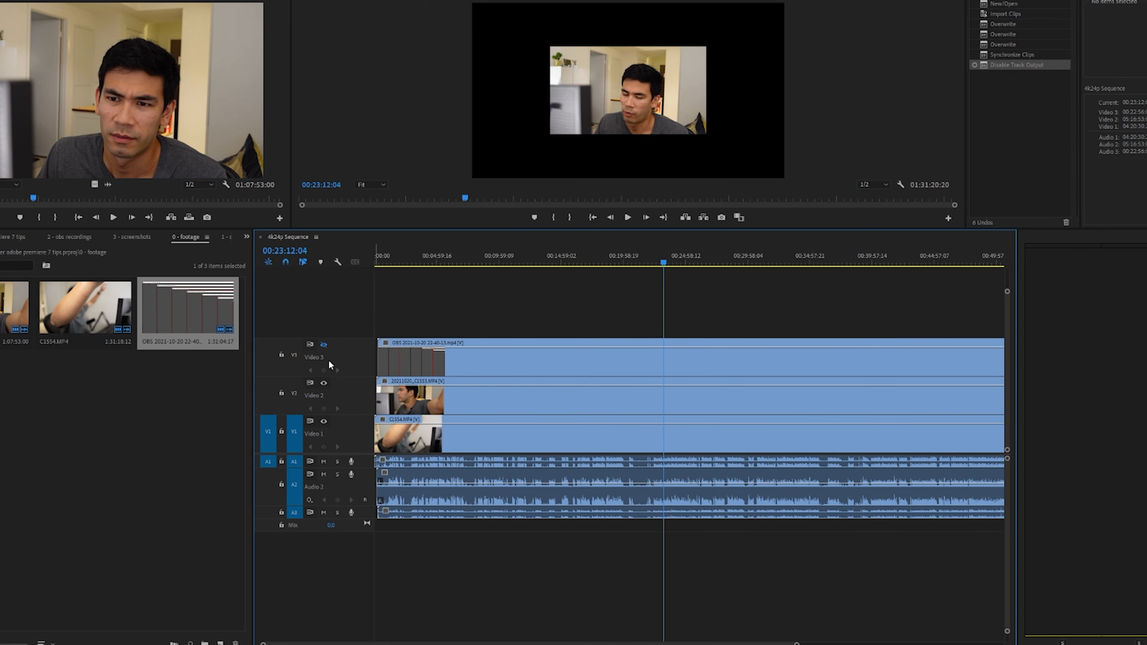
left_click(324, 383)
left_click_drag(669, 266, 680, 266)
key("space")
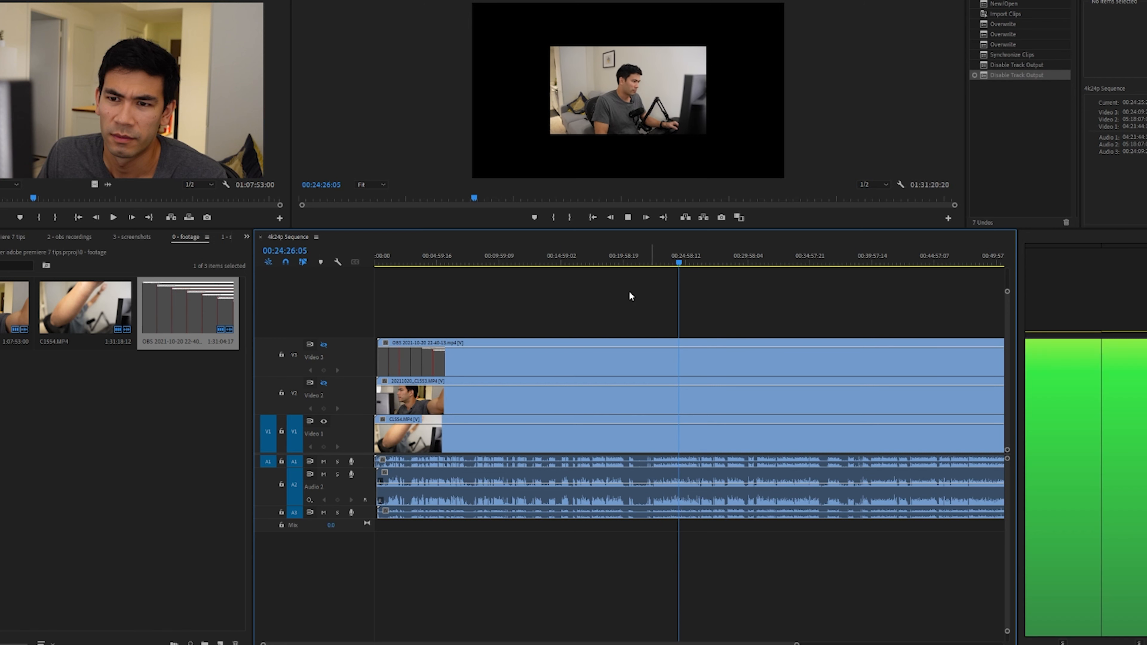
key("space")
left_click(324, 421)
left_click(324, 383)
left_click(324, 344)
left_click(324, 422)
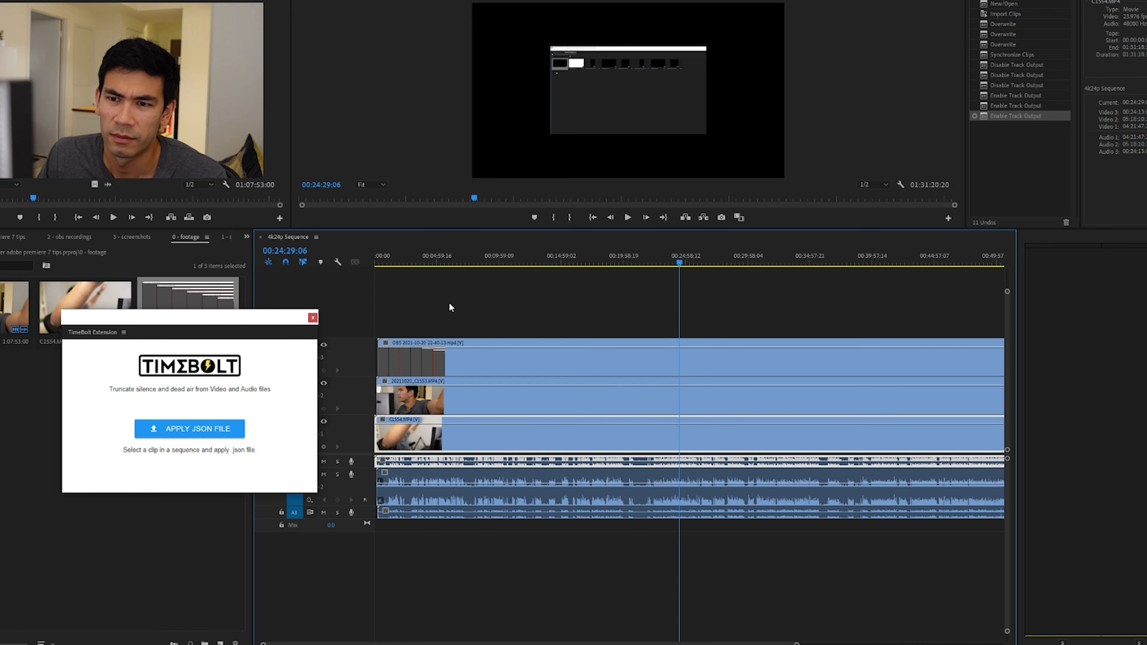
Step: Apply a JSON cuts file to the selected C1554.MP4 clip with the TimeBolt extension
left_click(196, 433)
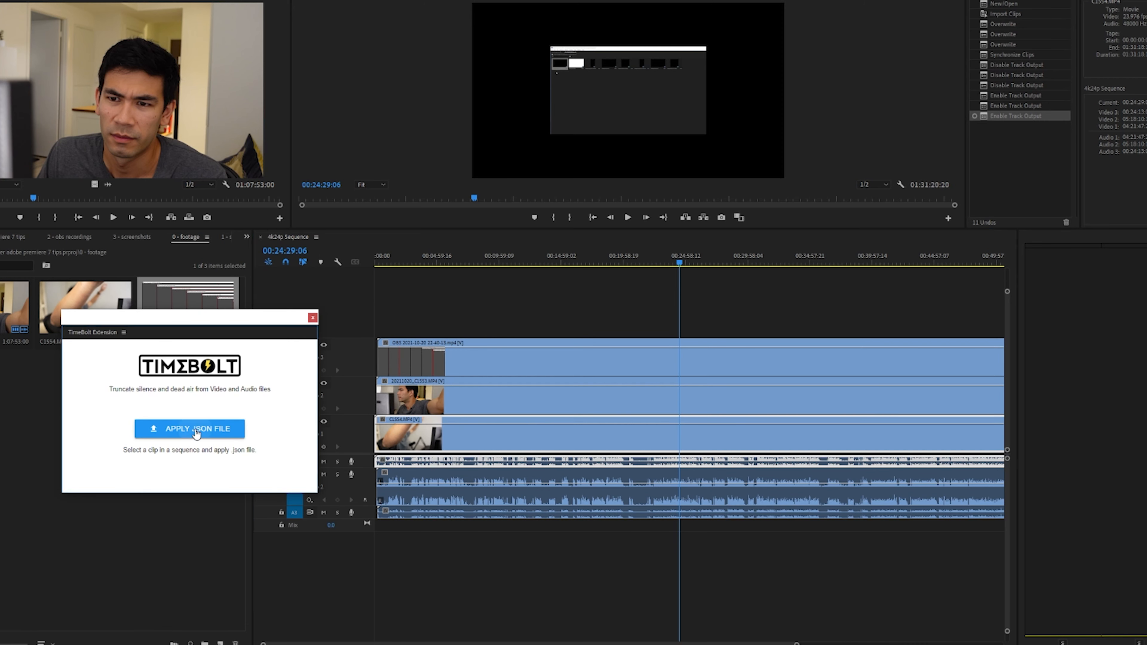